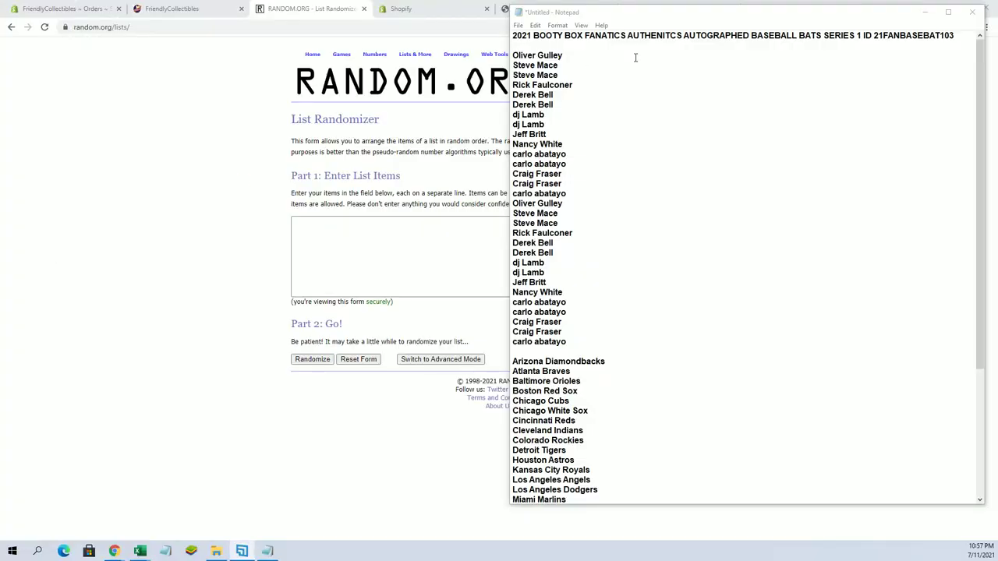
Copy the 30 owner names from Notepad into Random.org's List Randomizer.
drag(514, 54, 567, 344)
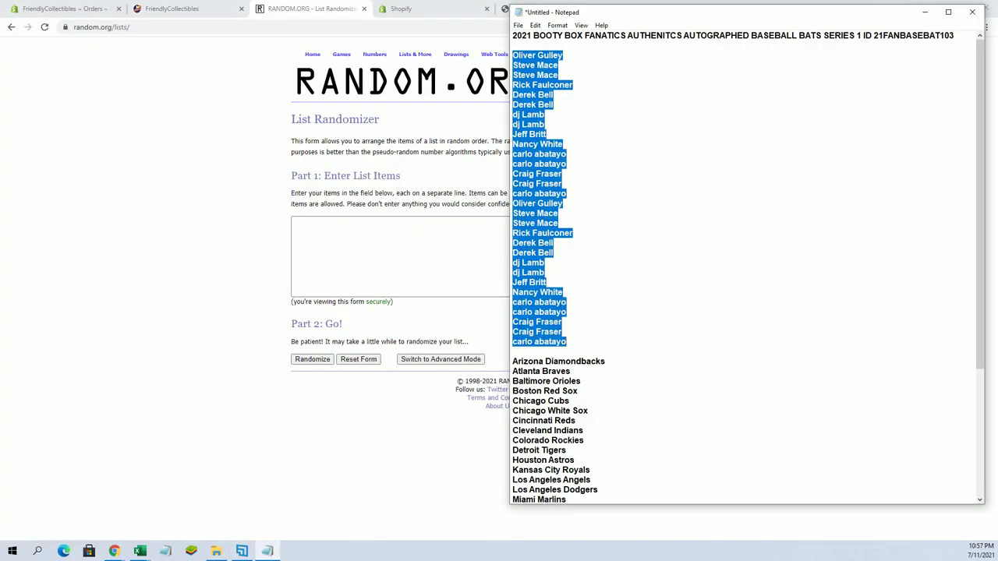
right_click(578, 99)
click(628, 132)
right_click(399, 259)
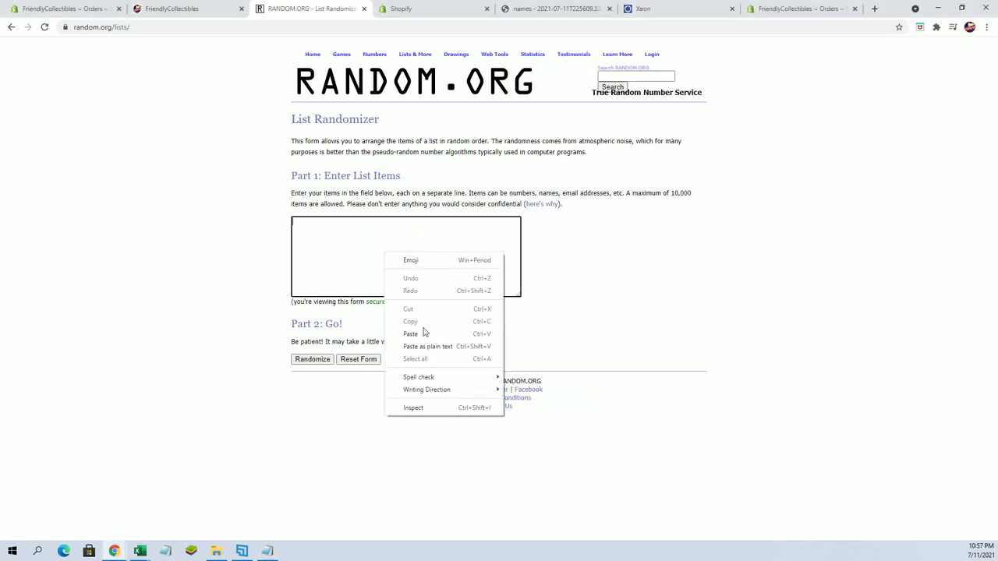
click(423, 330)
Shuffle the owner list repeatedly, then copy the 30 shuffled names.
click(312, 360)
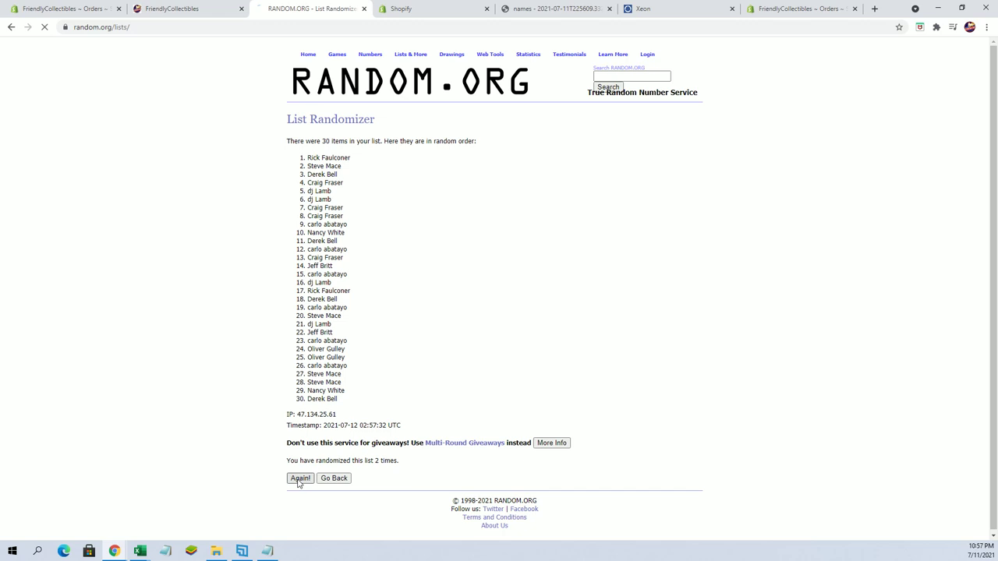
click(298, 480)
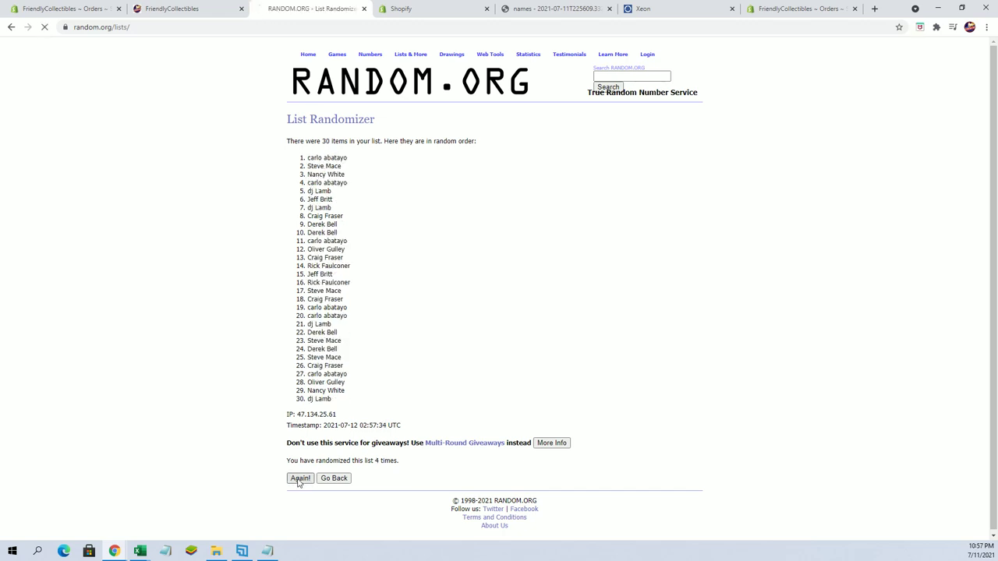
click(298, 478)
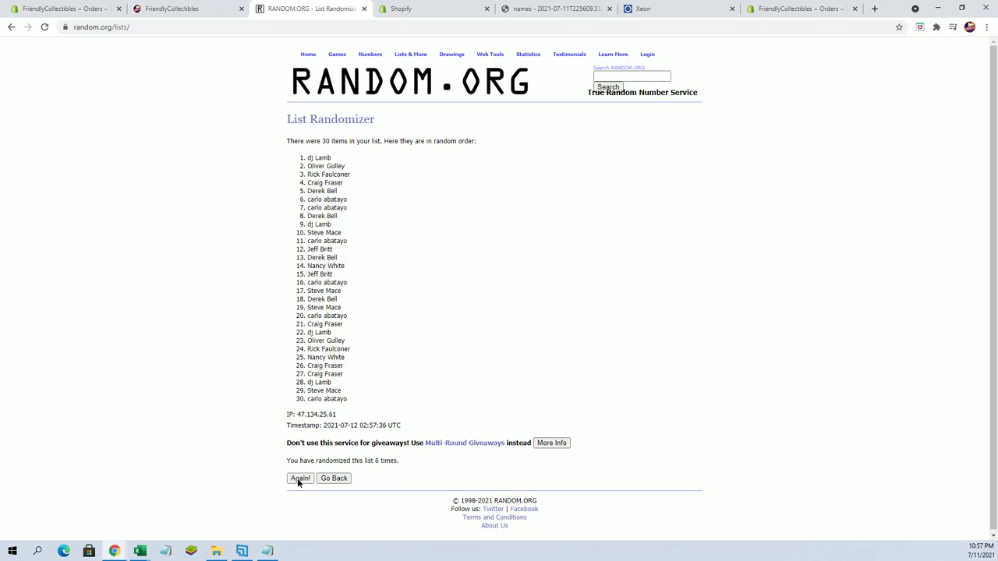
click(299, 479)
drag(308, 159, 376, 402)
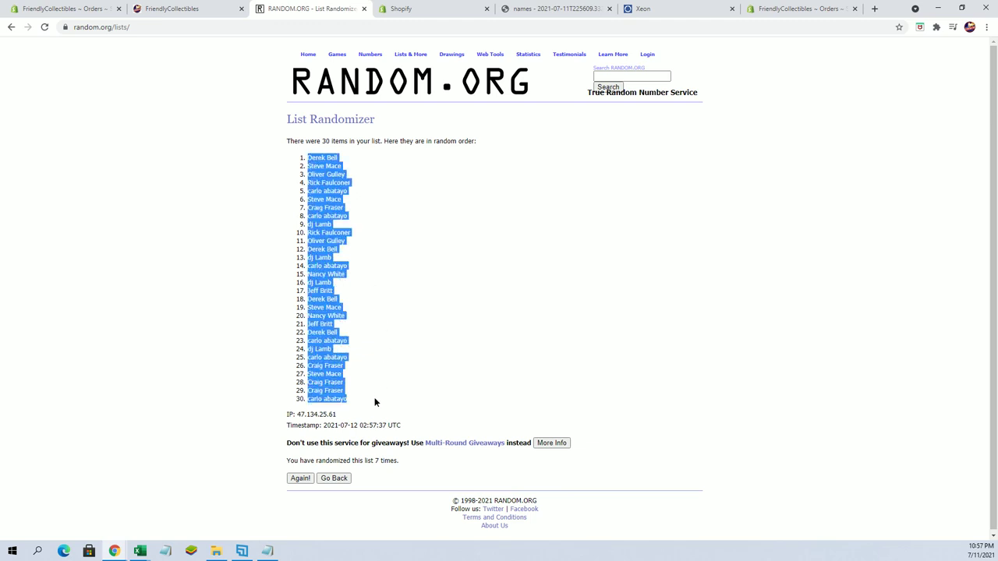
right_click(350, 221)
click(359, 230)
Paste the shuffled owner names as plain text into A2 under OWNERS.
key(alt+Tab)
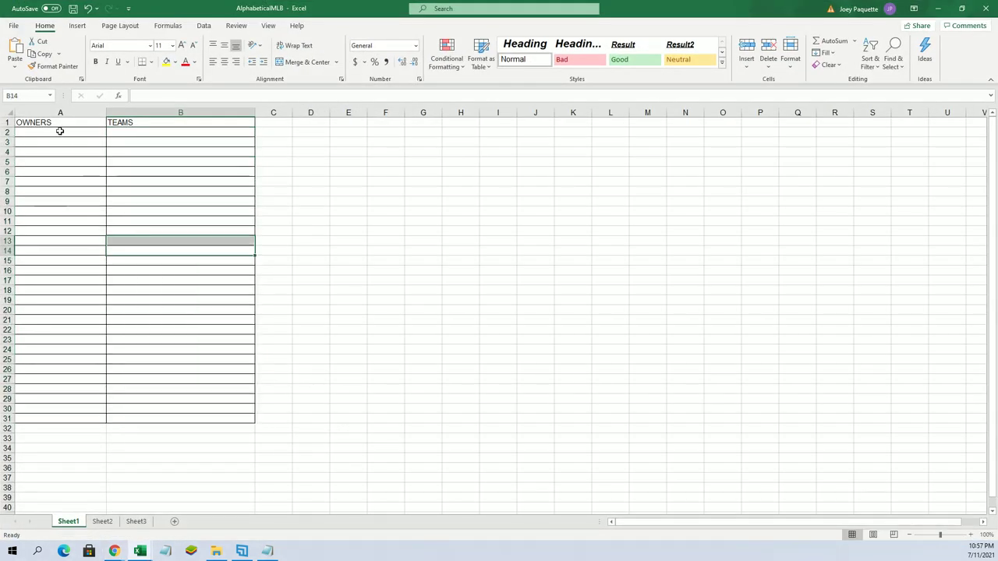
right_click(62, 128)
click(118, 198)
click(61, 150)
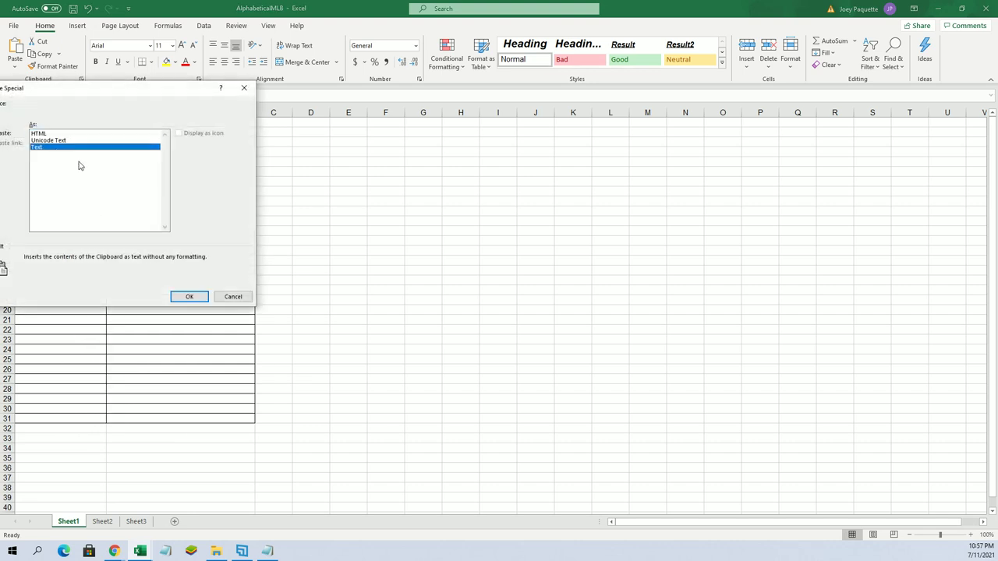
click(192, 297)
Narrow column A, left-align the owner names, and return to Random.org.
drag(99, 110, 68, 110)
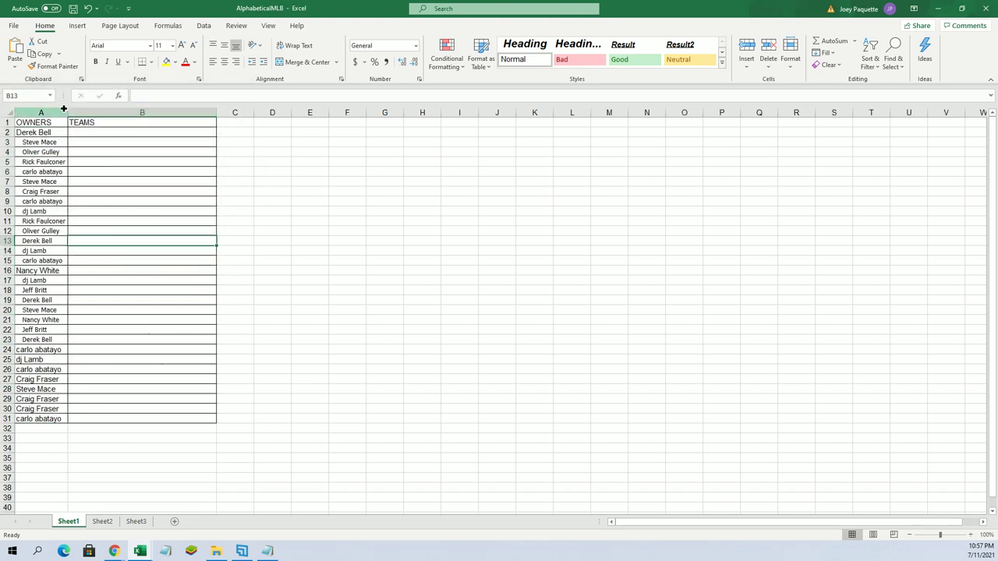
click(42, 112)
click(212, 61)
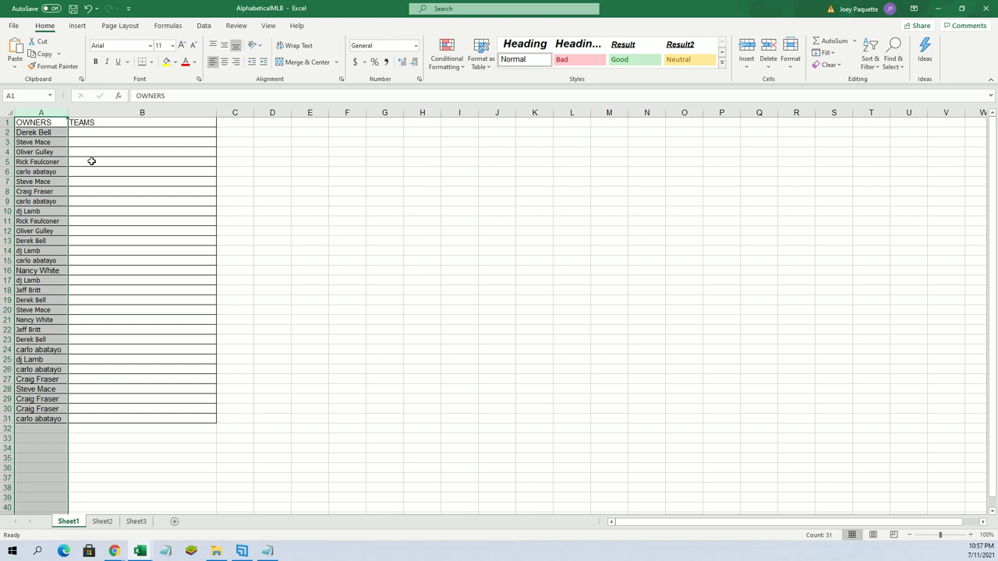
click(91, 133)
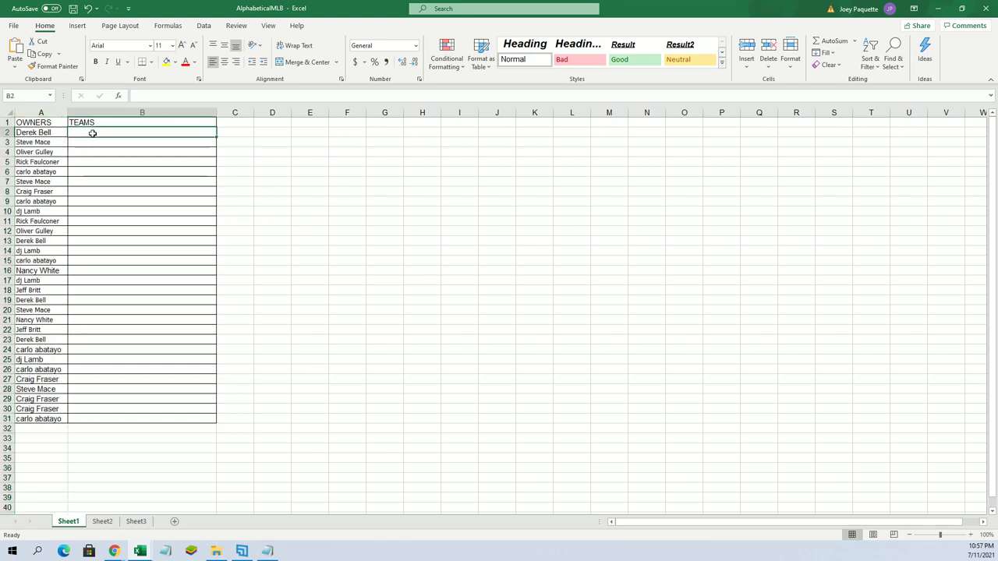
click(937, 9)
Copy the 30 MLB team names from Notepad into a fresh List Randomizer form.
click(417, 66)
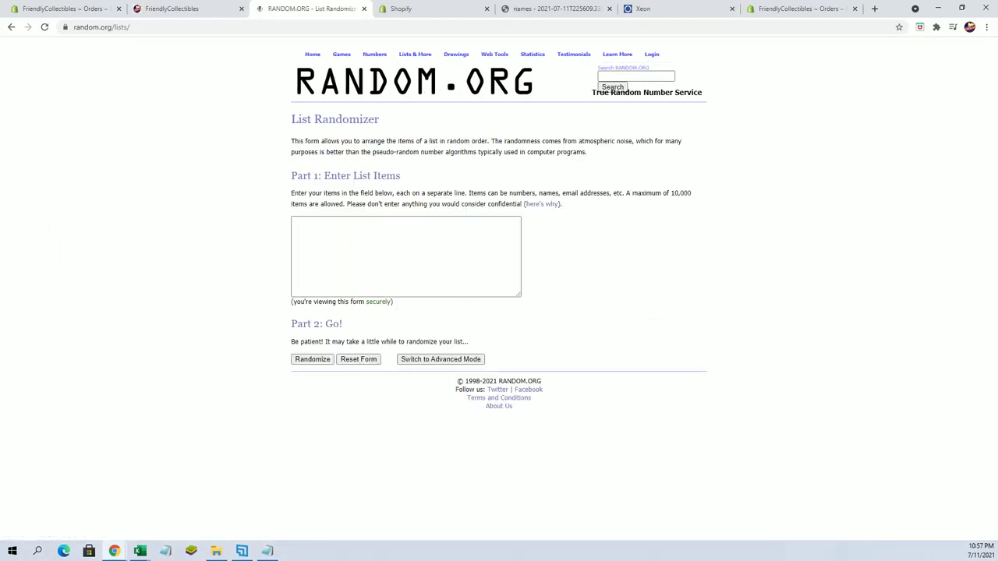
key(alt+Tab)
scroll(682, 260, down, 5)
click(679, 272)
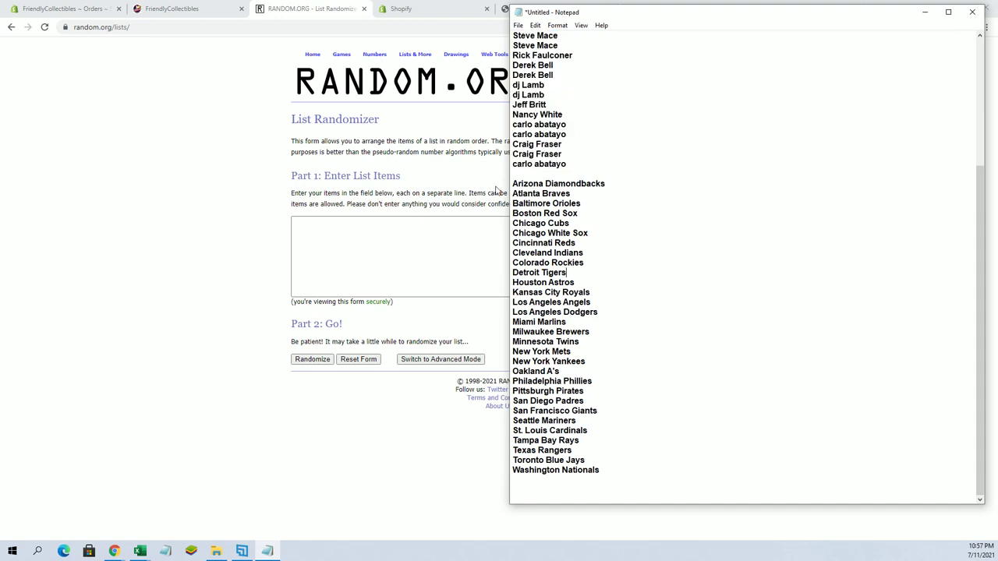
mouse_move(513, 183)
mouse_down()
mouse_move(585, 363)
mouse_move(587, 461)
mouse_move(600, 472)
mouse_up()
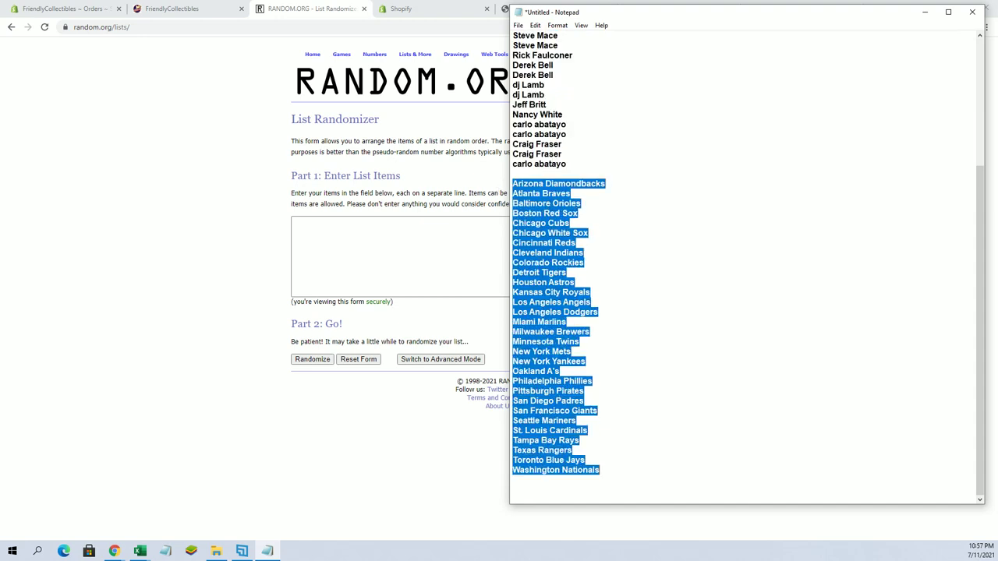
right_click(590, 255)
click(632, 290)
click(408, 256)
right_click(368, 242)
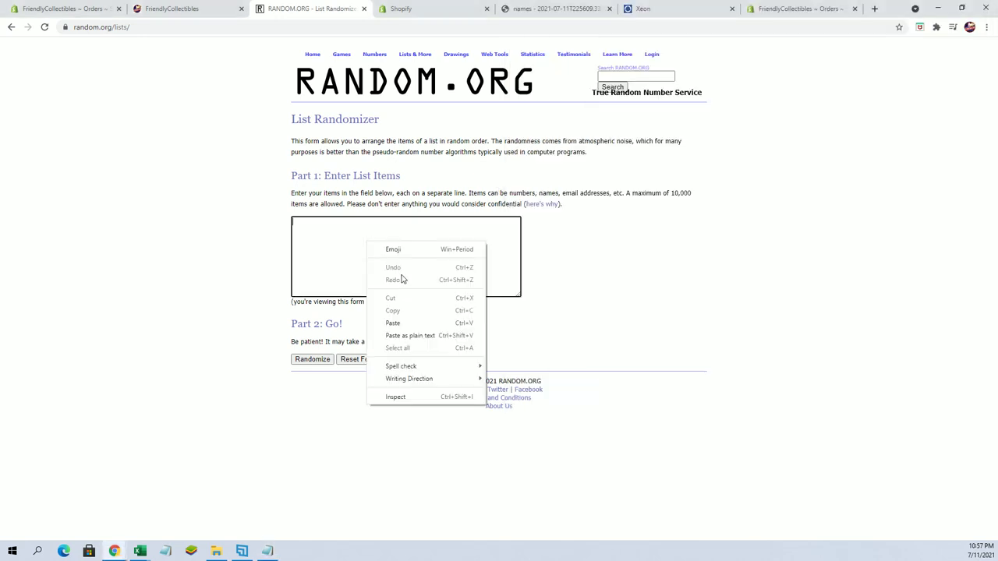
click(416, 323)
Shuffle the team list repeatedly, copy the 30 shuffled teams, and return to Excel.
click(301, 362)
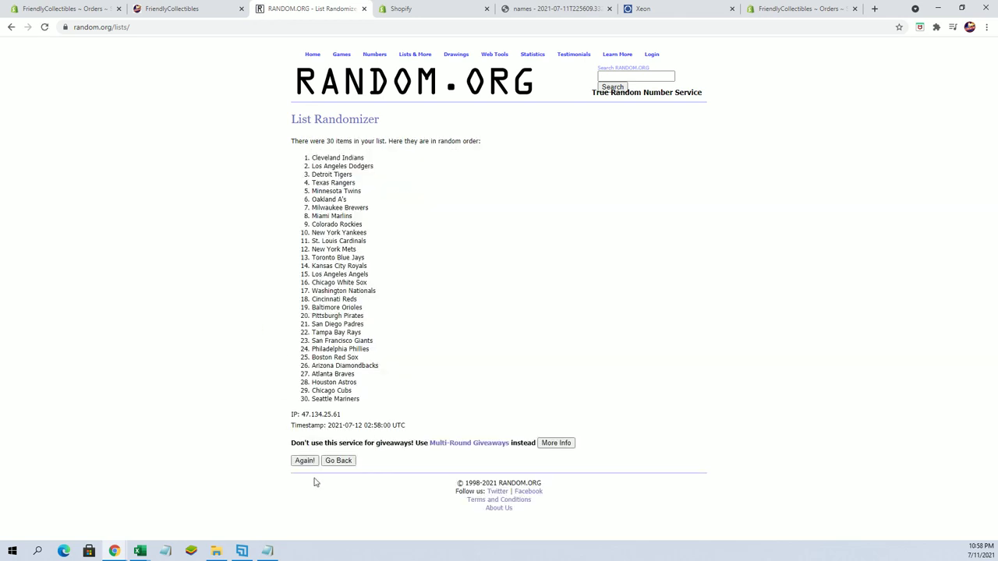
click(301, 479)
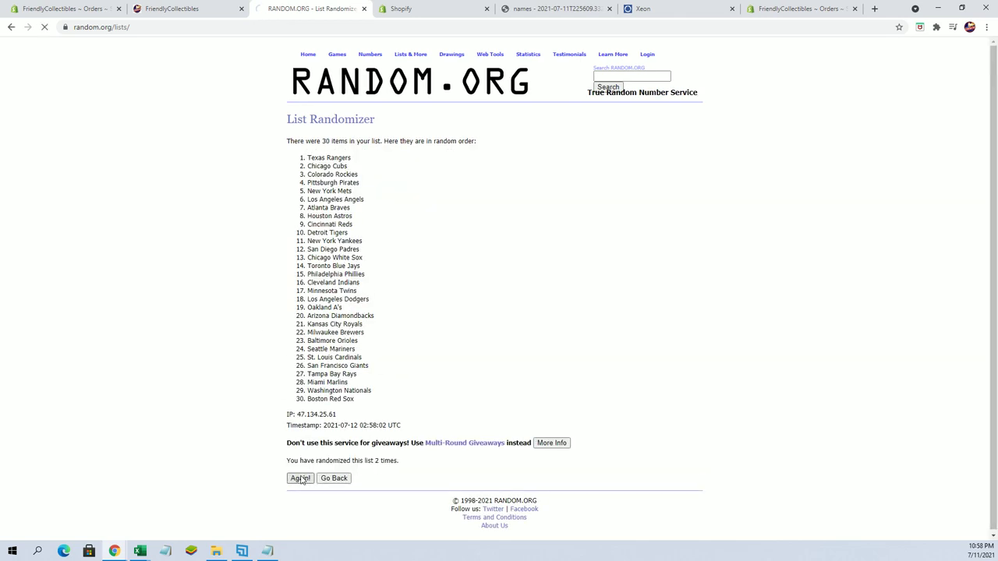
click(301, 479)
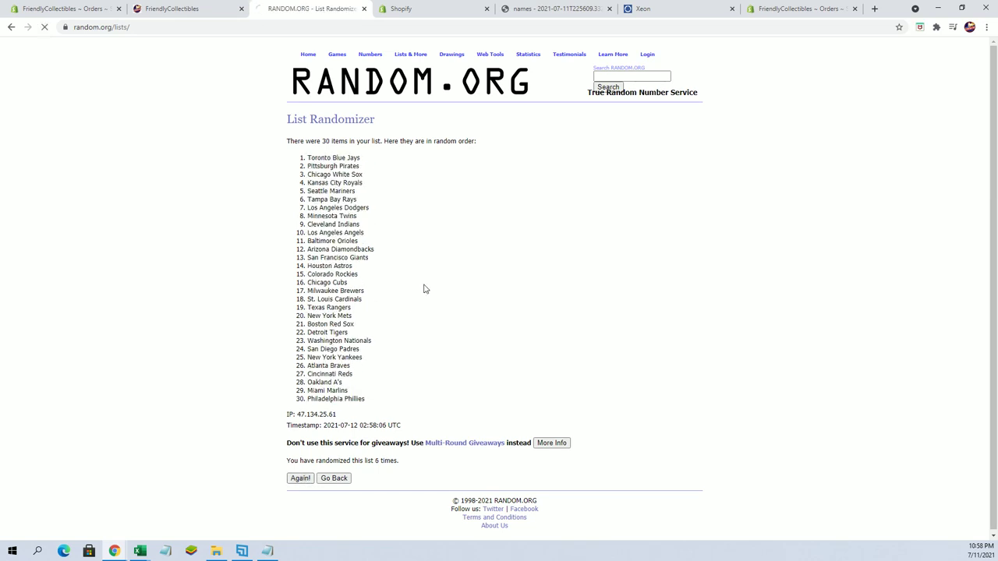
mouse_move(304, 157)
mouse_down()
mouse_move(379, 347)
mouse_move(382, 398)
mouse_up()
right_click(371, 267)
click(388, 272)
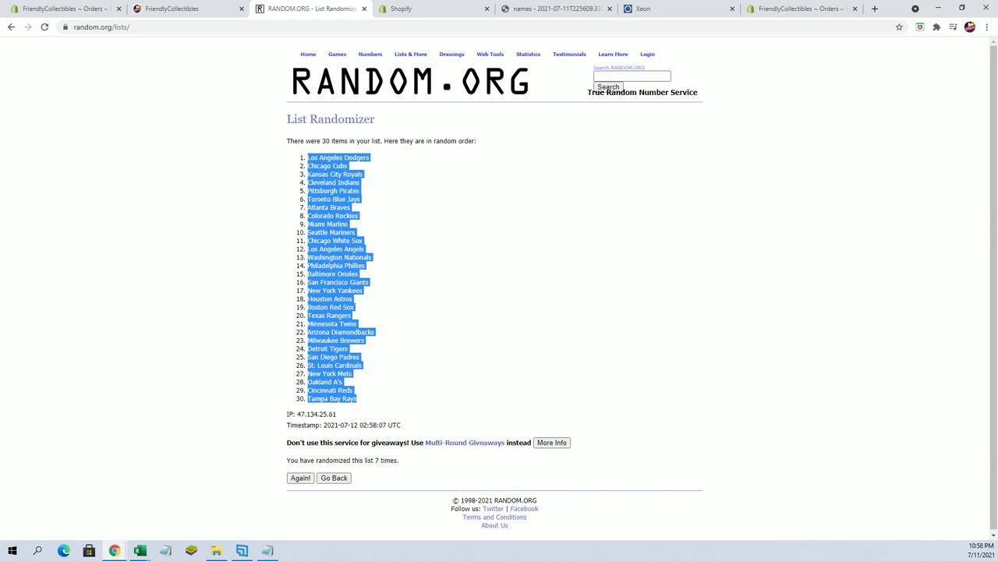
click(140, 552)
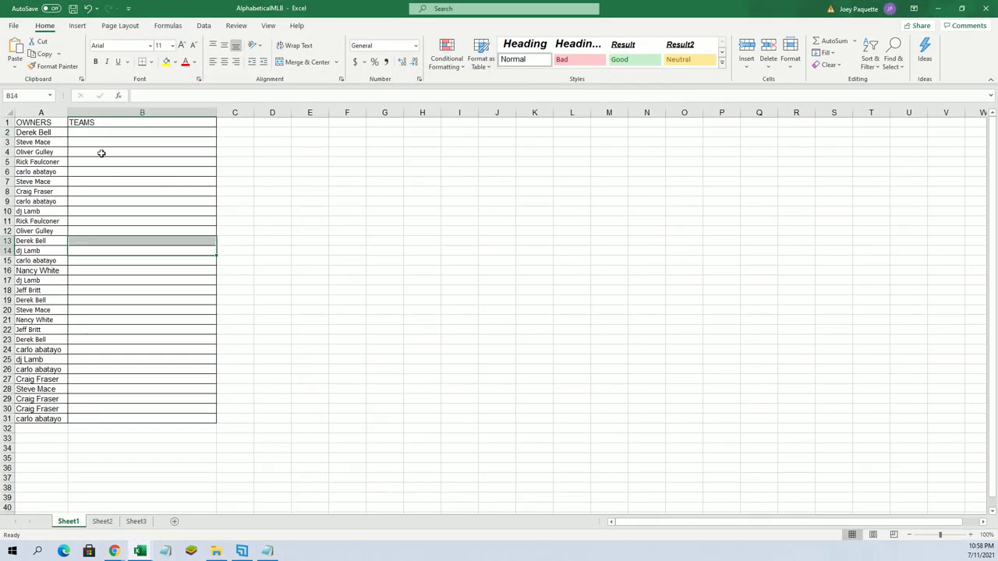
Paste the shuffled teams as plain text into B2 under TEAMS.
click(91, 131)
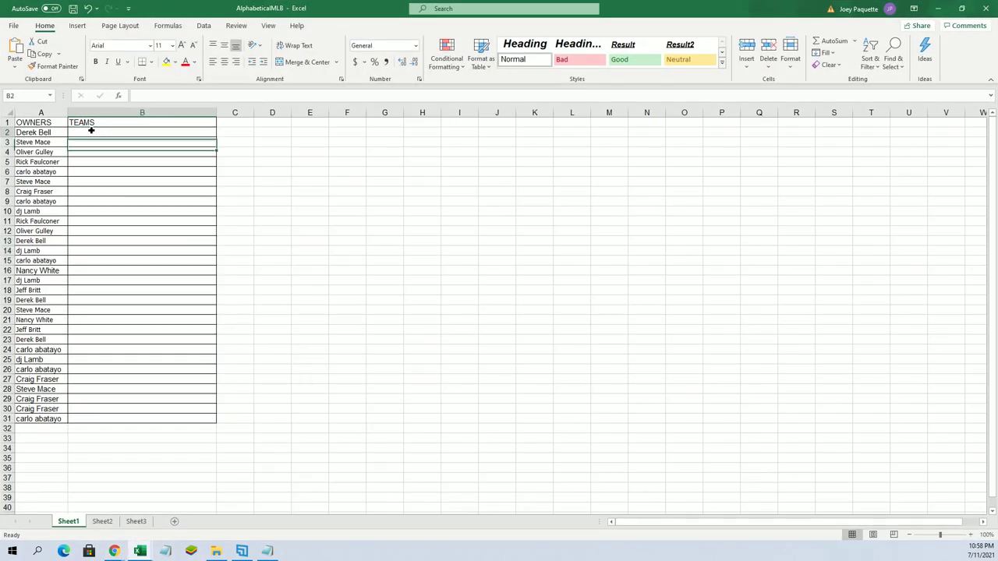
right_click(92, 131)
click(133, 200)
click(94, 140)
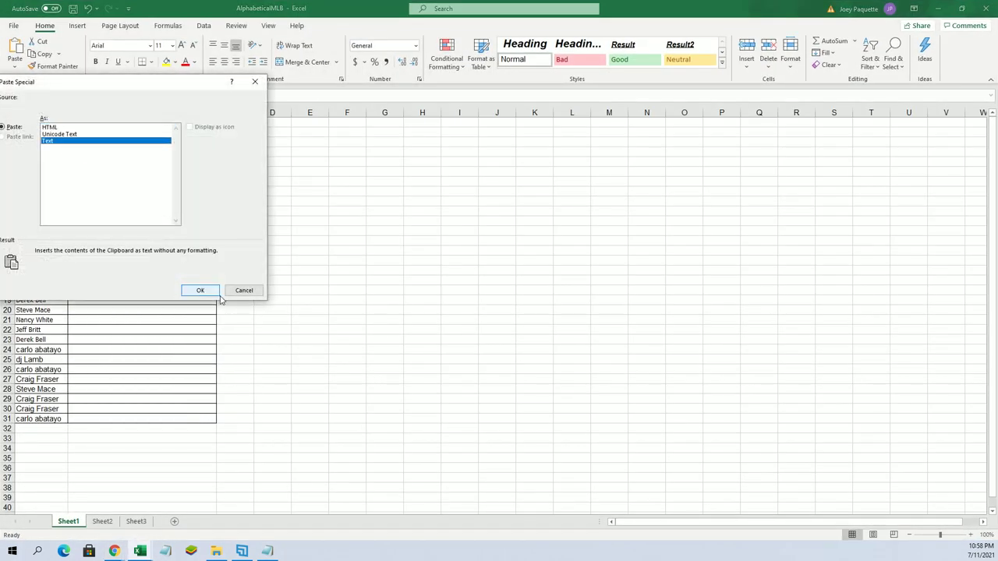
click(209, 292)
Autofit column B to the team names and zoom the sheet to 120%.
drag(234, 261, 234, 251)
double_click(216, 112)
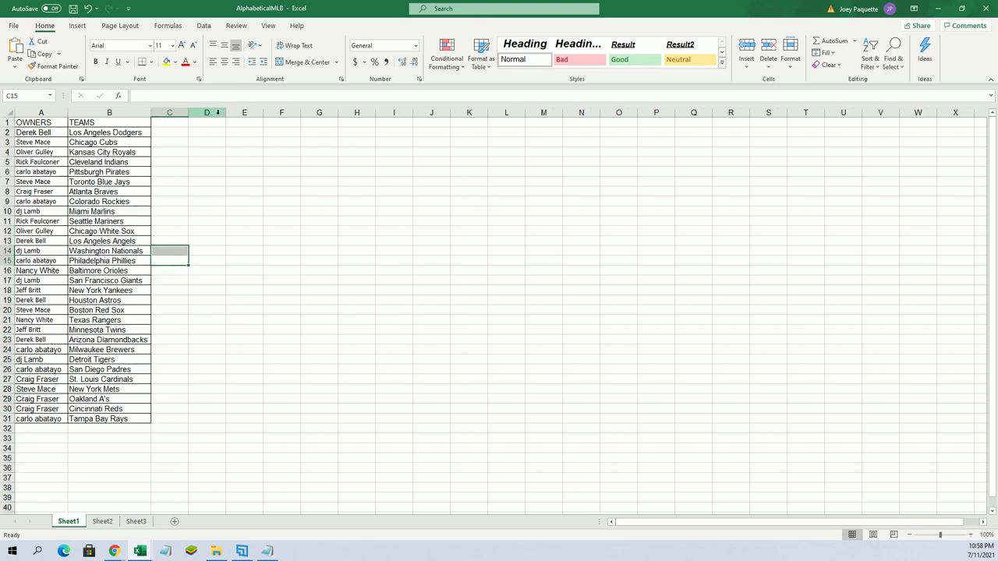
click(244, 142)
click(64, 134)
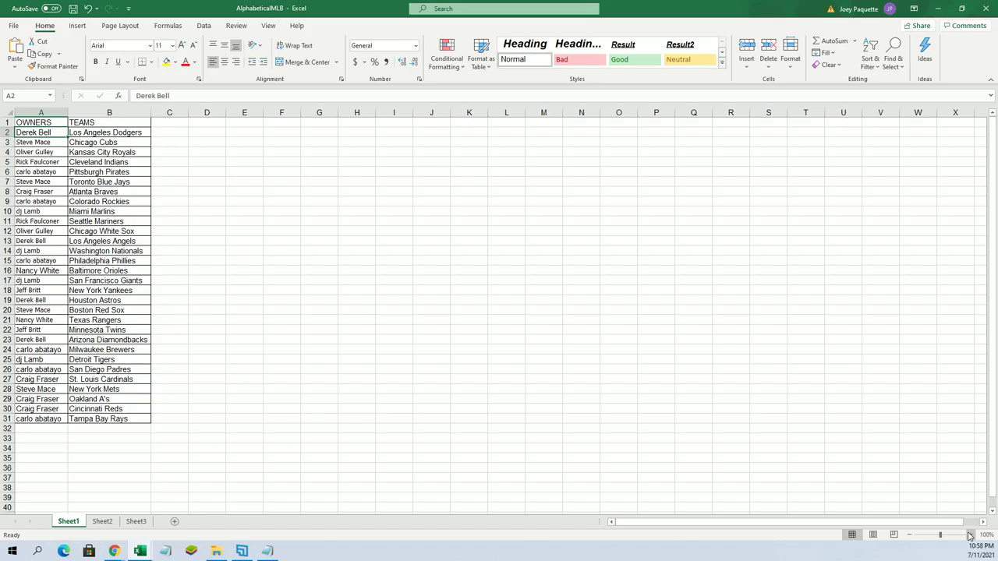
click(971, 535)
click(971, 535)
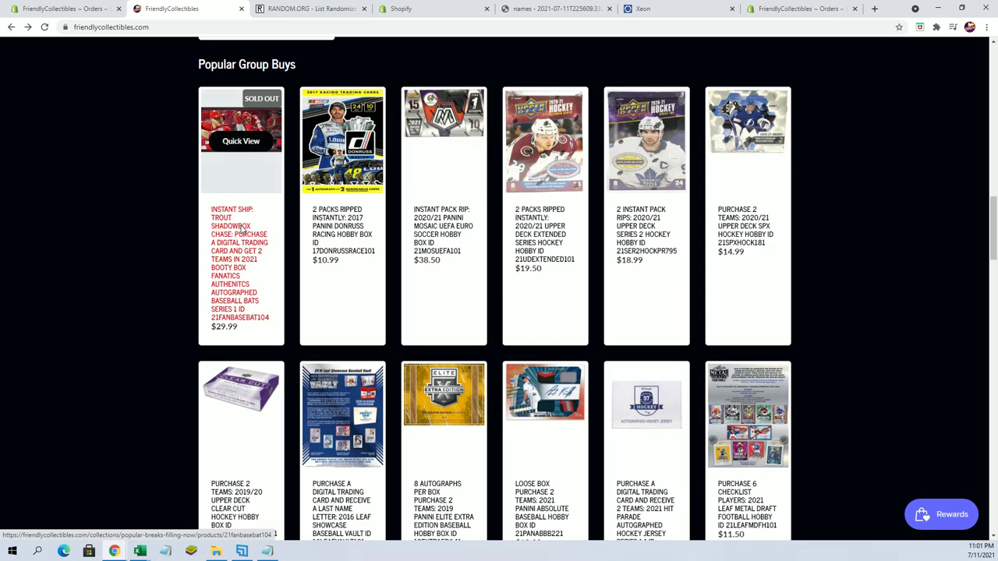
Open the Trout Shadowbox Chase page and review its Sold Out status and winners list.
click(244, 226)
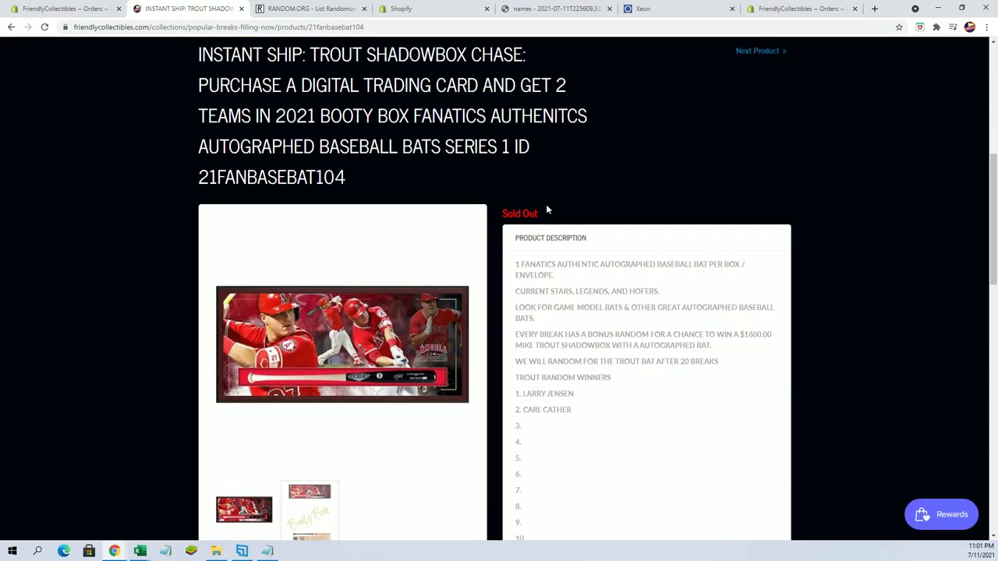
triple_click(522, 214)
scroll(597, 190, down, 3)
scroll(597, 188, up, 2)
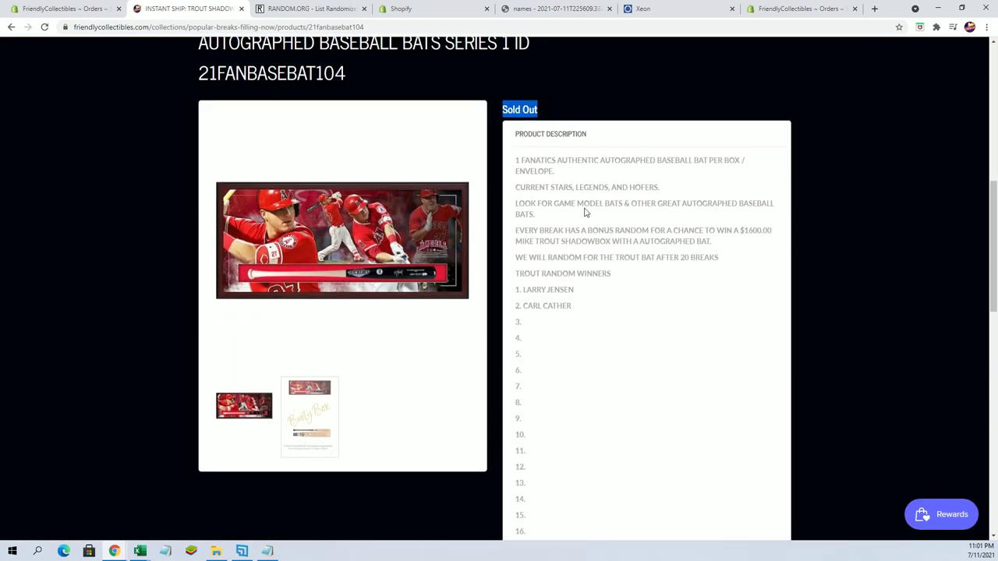
scroll(574, 284, down, 2)
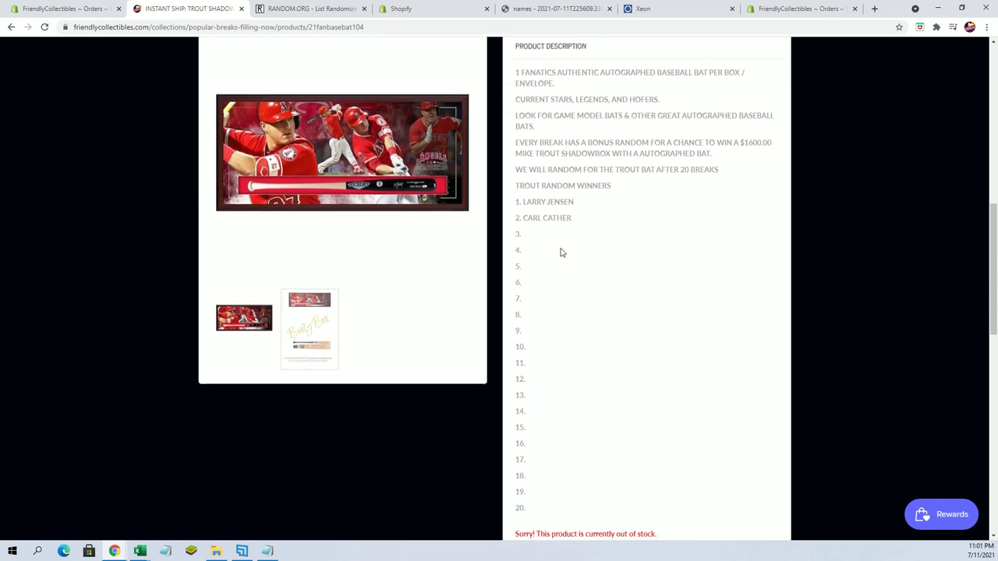
View the enlarged shadowbox product image, then close it.
click(394, 159)
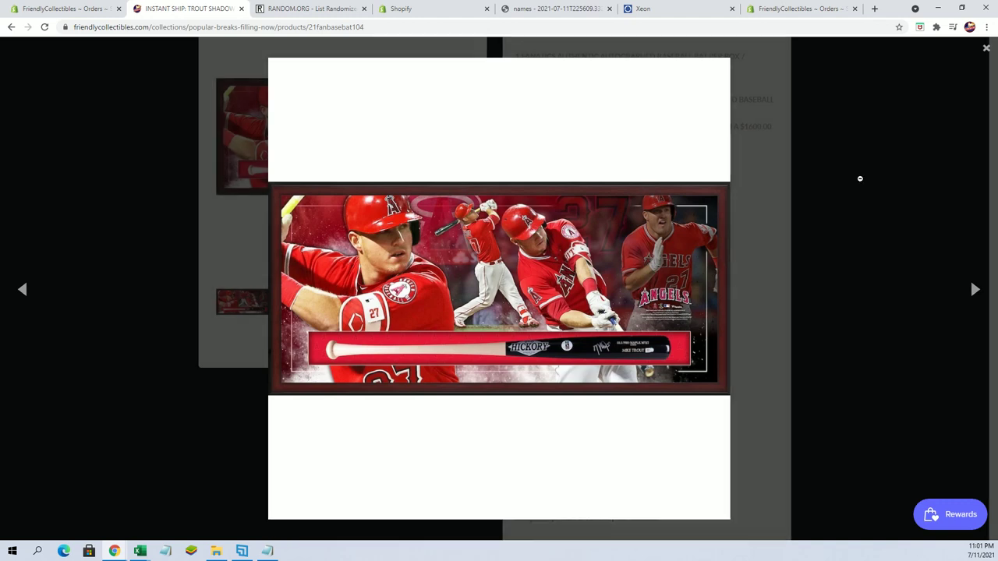
click(857, 179)
scroll(839, 176, up, 2)
Reset Random.org to an empty list form and maximize the Excel workbook.
click(318, 9)
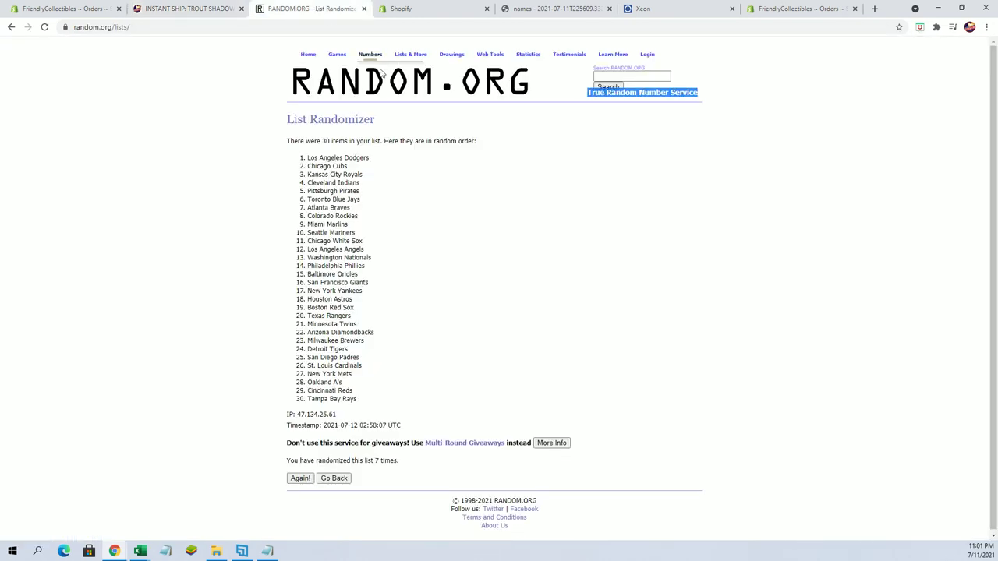
click(425, 66)
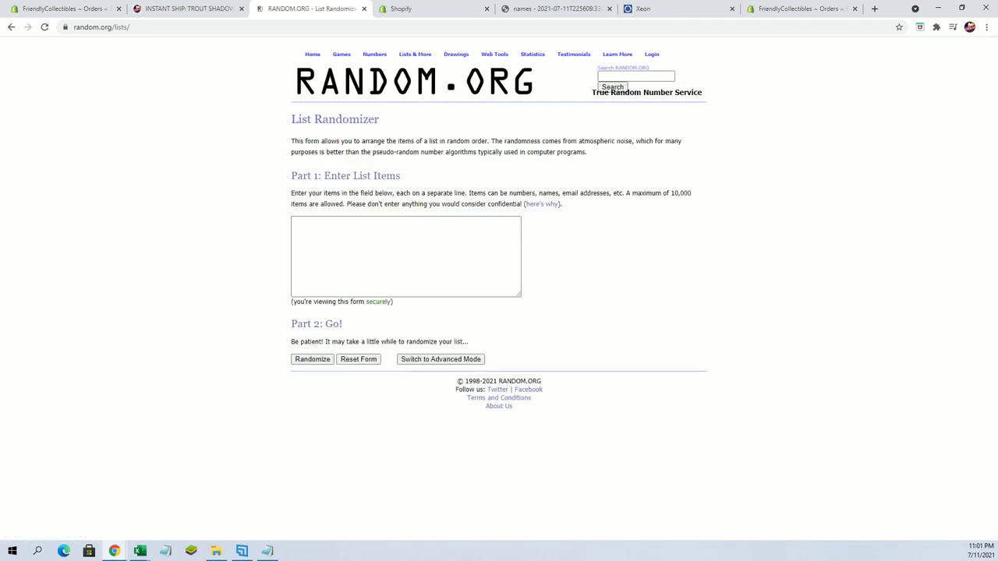
key(alt+Tab)
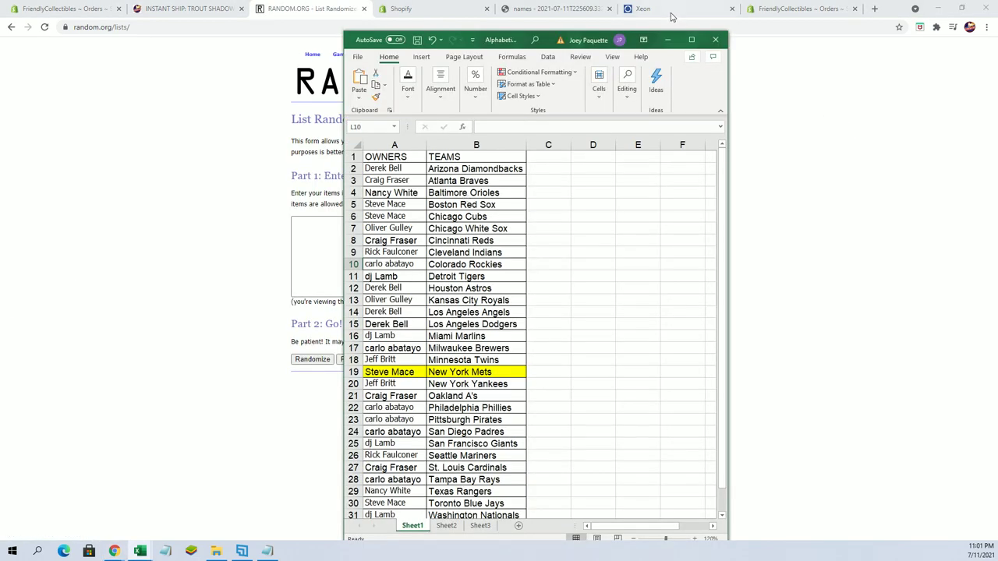
drag(583, 45, 806, 30)
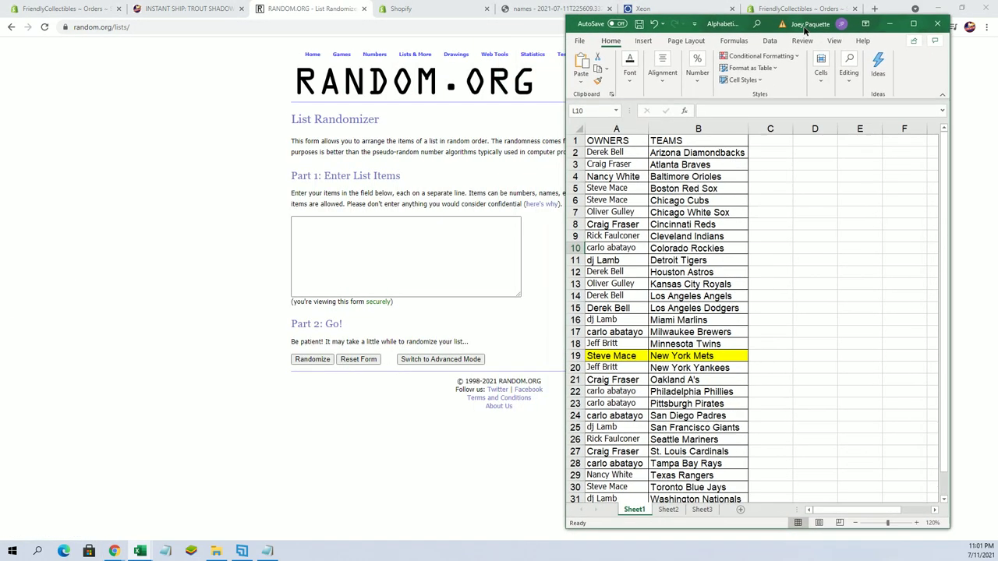
click(858, 190)
scroll(850, 183, down, 2)
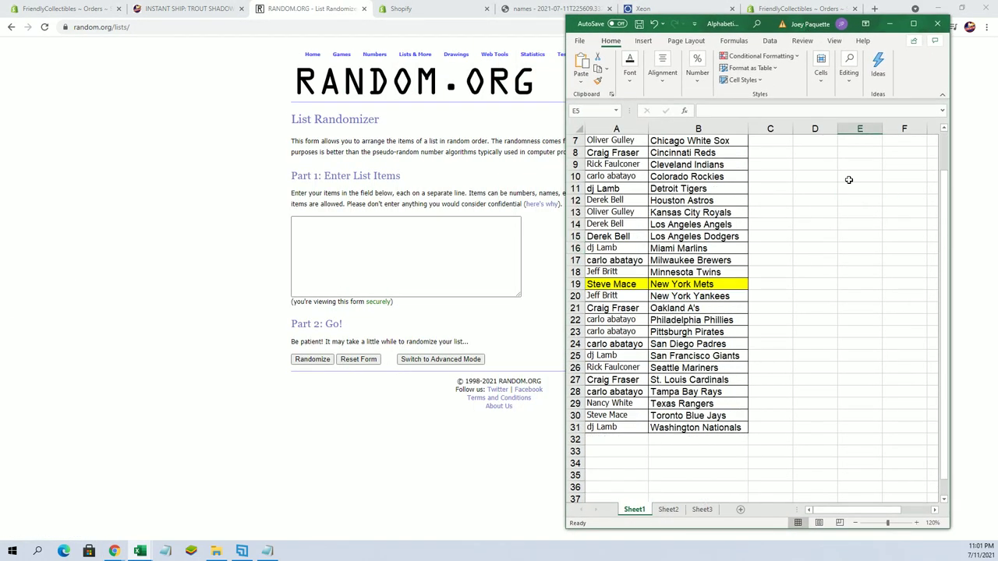
click(913, 23)
scroll(190, 183, up, 2)
Copy the 30 owner names in A2:A31 and switch back to the browser.
drag(71, 139, 65, 484)
right_click(9, 197)
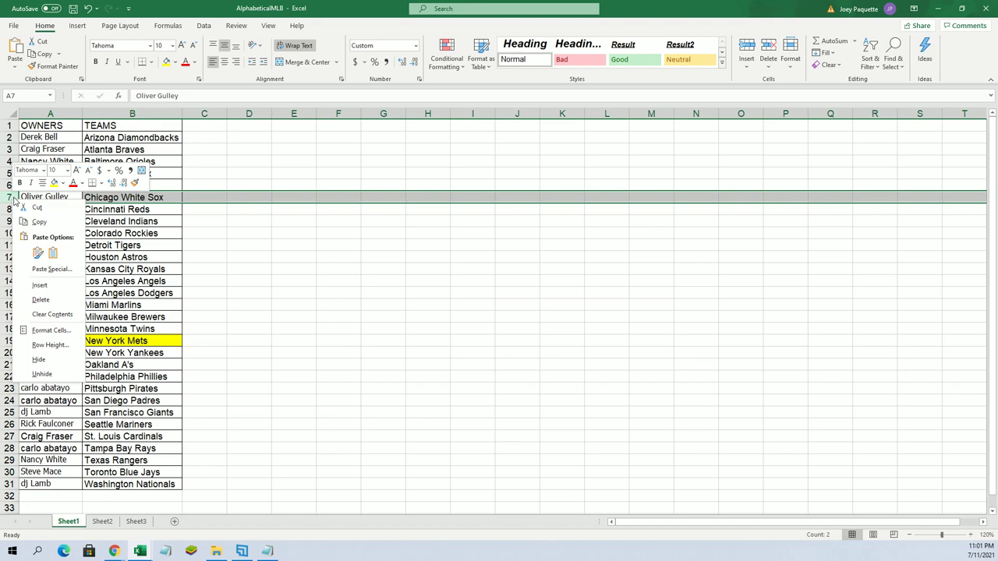
key(Escape)
drag(58, 138, 67, 483)
right_click(67, 269)
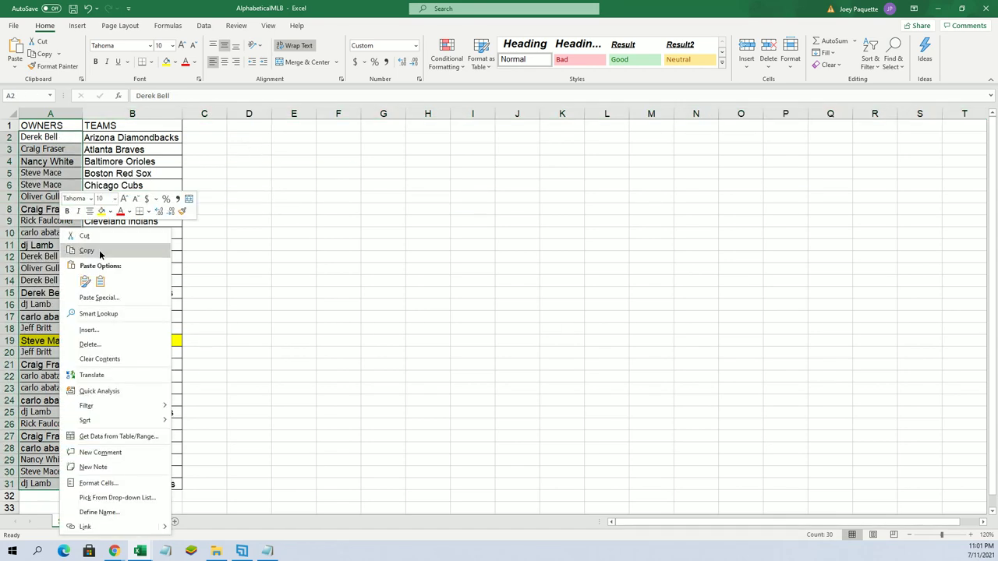
click(99, 250)
key(alt+Tab)
Paste the 30 owner names into the list box and randomize them, reshuffling to 7 times.
right_click(379, 227)
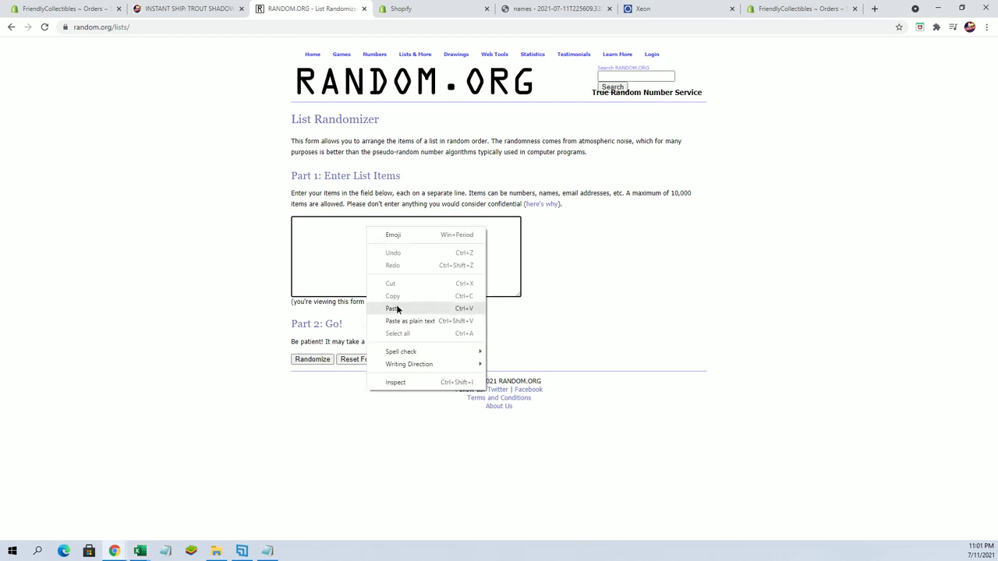
click(392, 307)
click(312, 359)
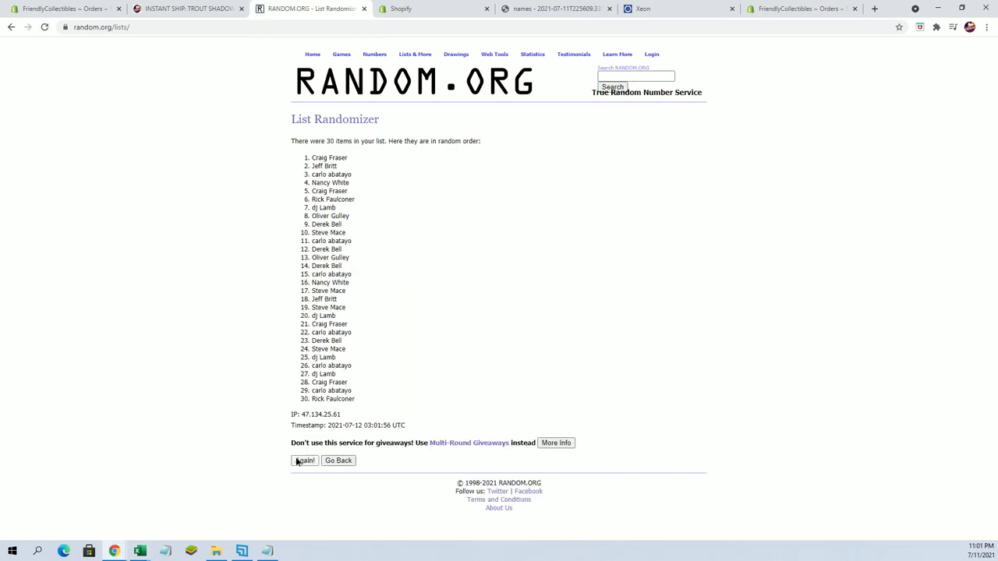
click(301, 461)
click(297, 479)
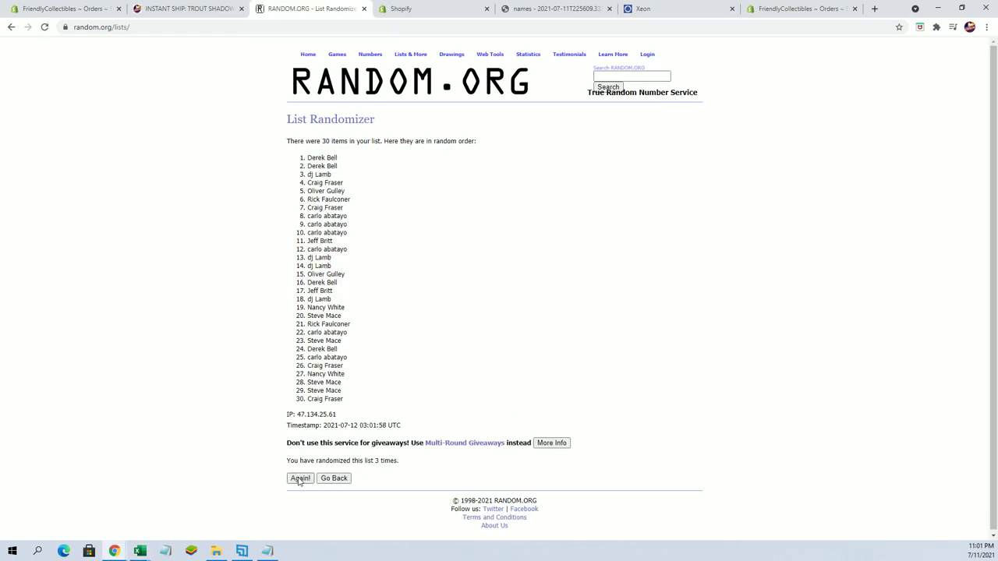
click(297, 479)
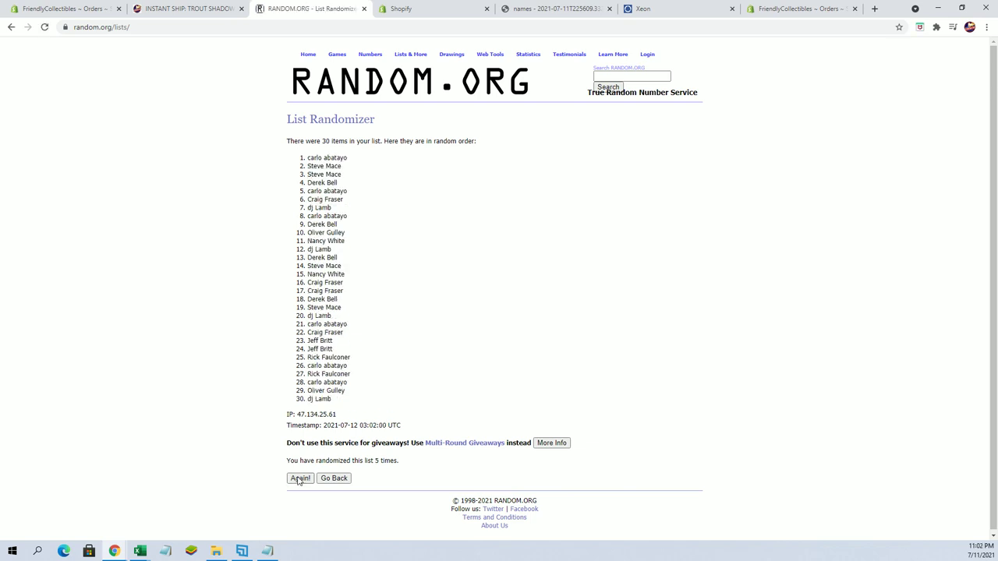
click(297, 479)
click(300, 478)
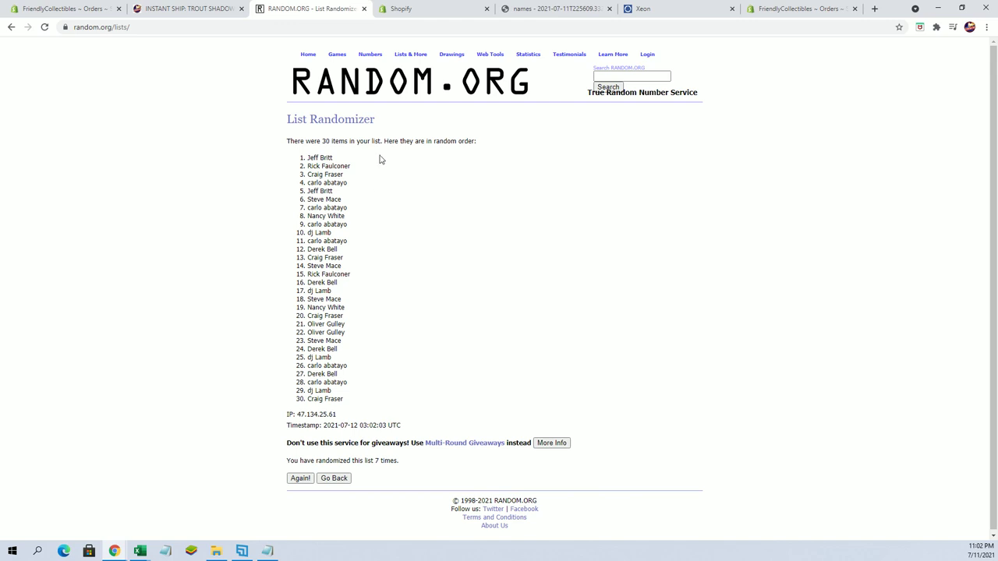
Mark the first drawn owner, then revisit the Trout Shadowbox page and its enlarged image.
drag(333, 158, 309, 157)
click(187, 8)
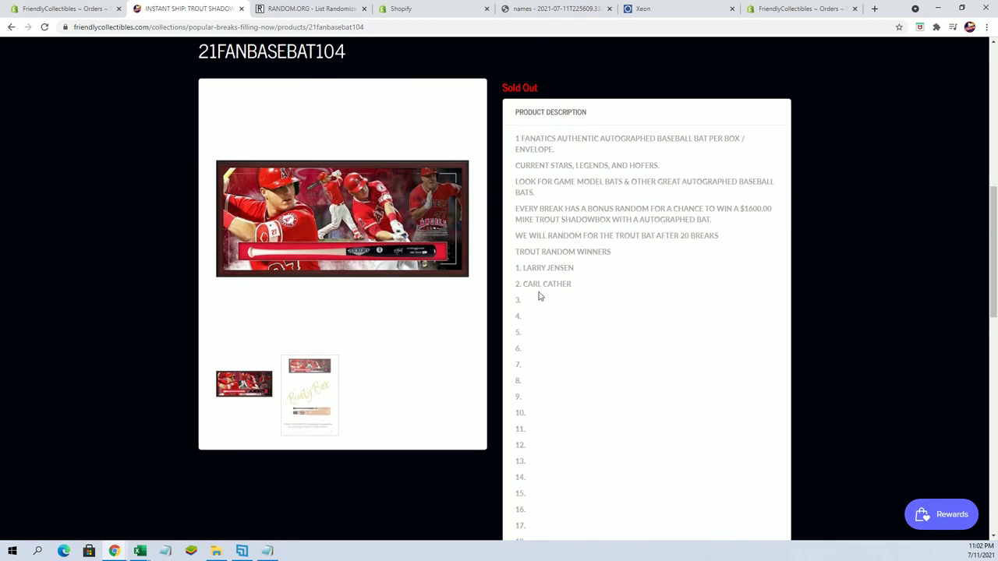
click(340, 198)
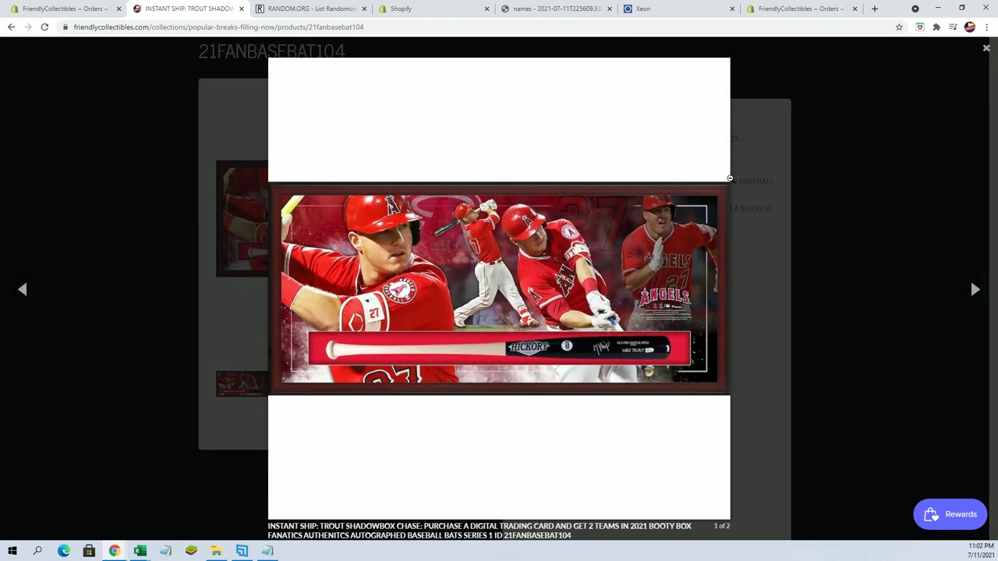
click(839, 164)
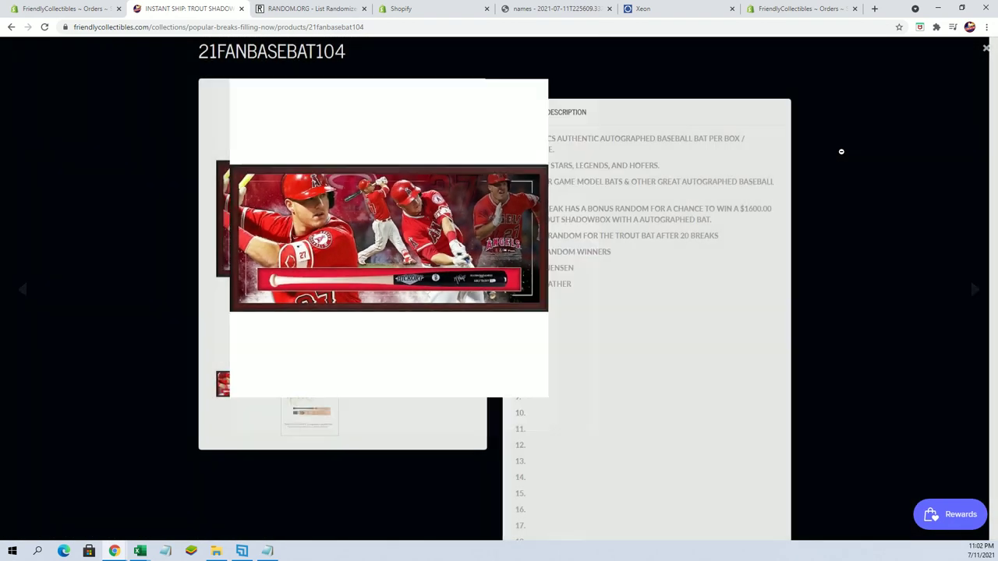
scroll(843, 131, down, 3)
scroll(843, 133, up, 1)
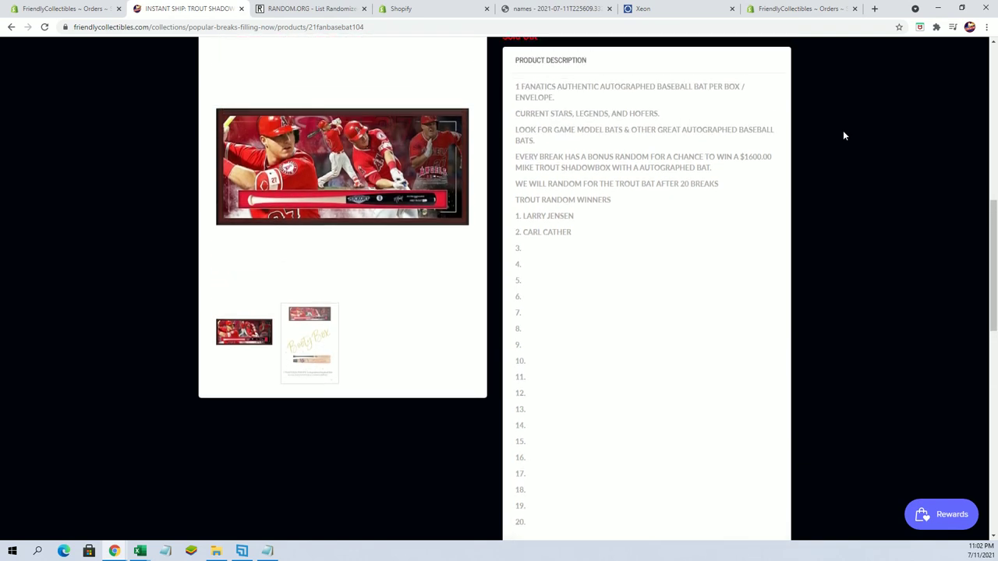
scroll(863, 127, up, 3)
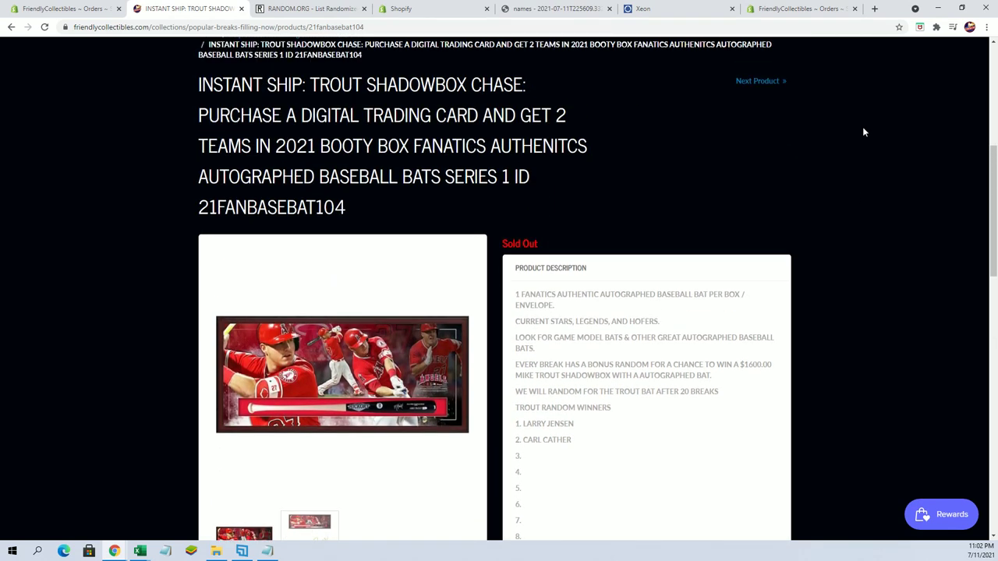